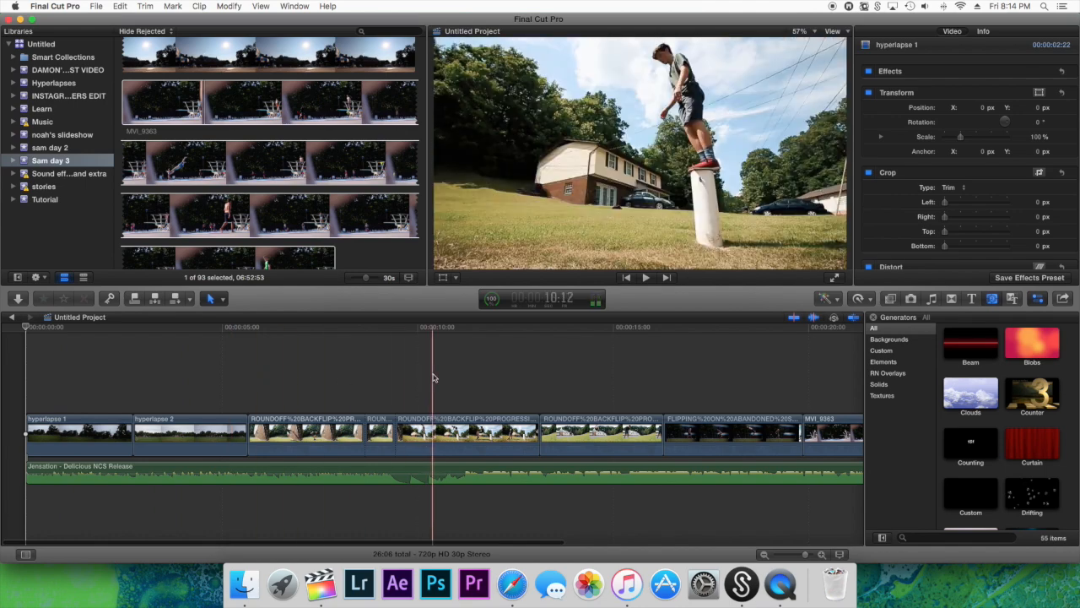
Apply the FCPX LUT Loader effect from the Pixel Film Studios category to the hyperlapse 1 clip
scroll(625, 375, right, 5)
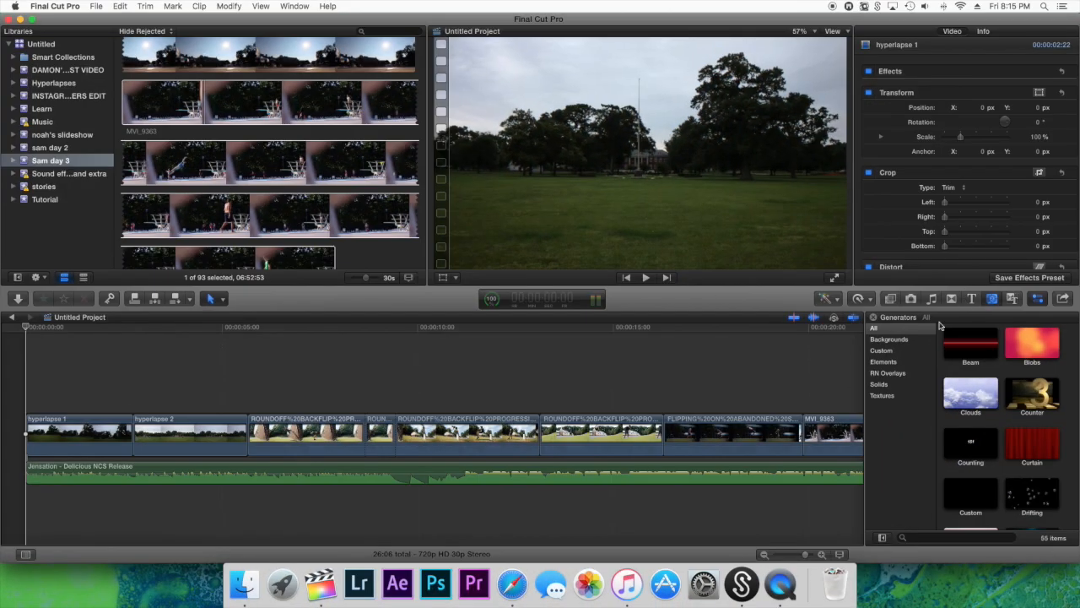
click(890, 299)
scroll(943, 348, down, 5)
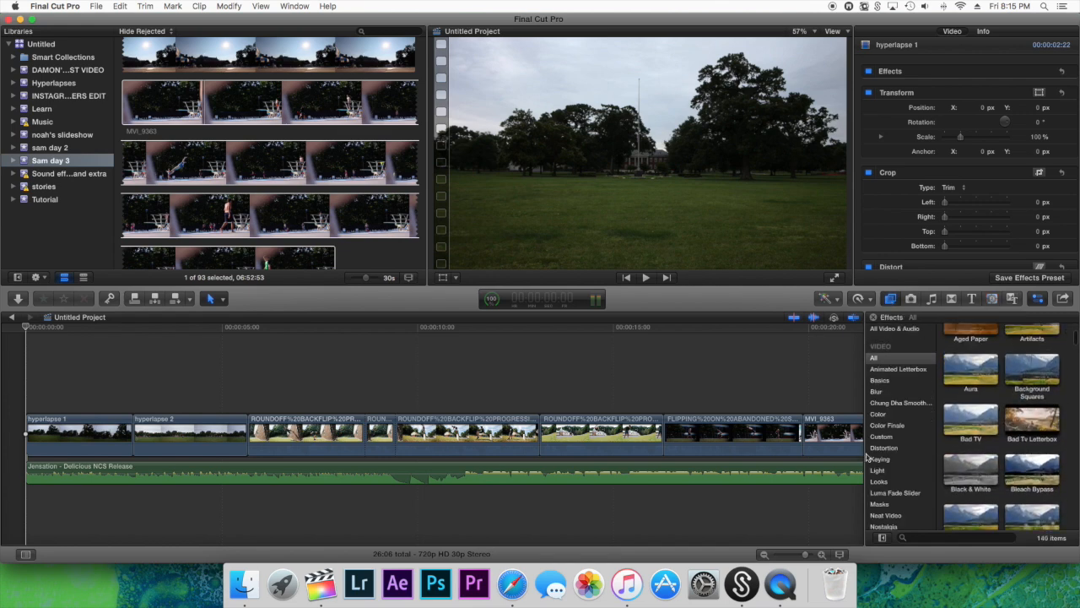
click(903, 475)
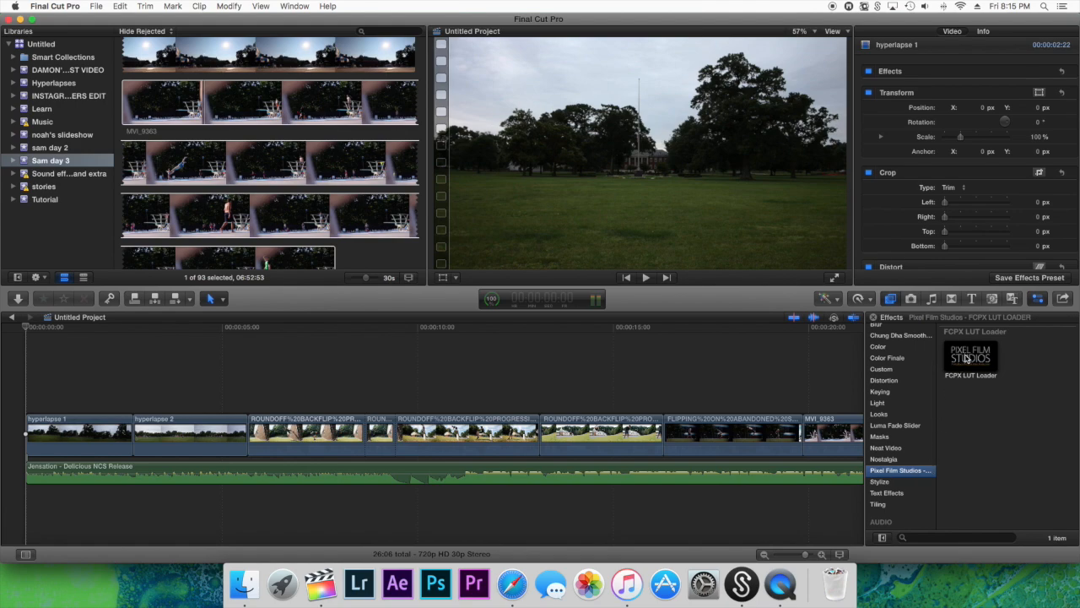
drag(982, 387, 71, 361)
drag(99, 435, 99, 435)
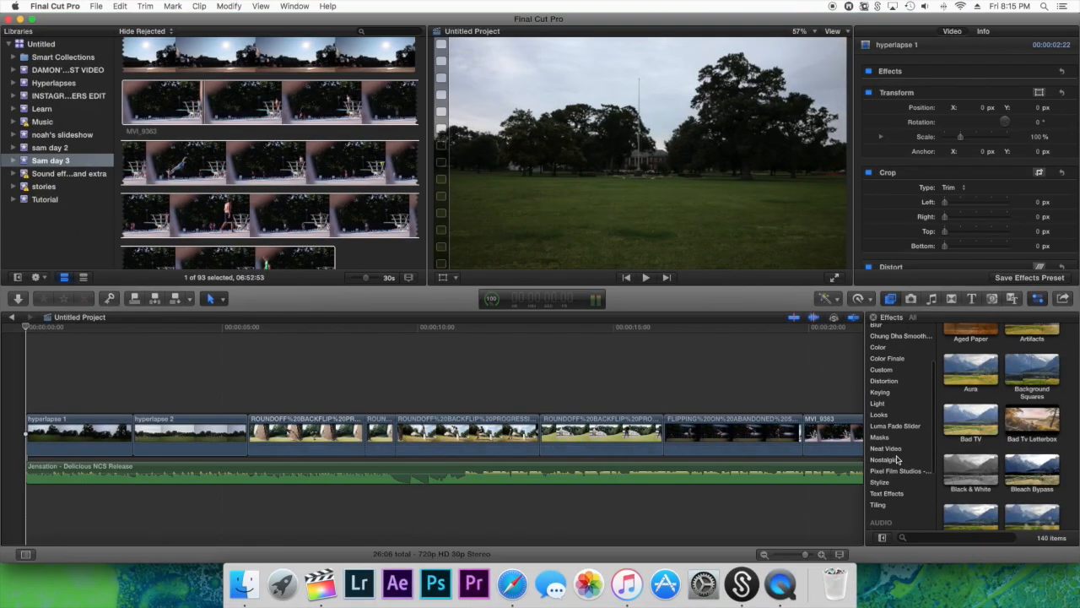
Browse the video effects library, including its Pixel Film Studios category
click(902, 471)
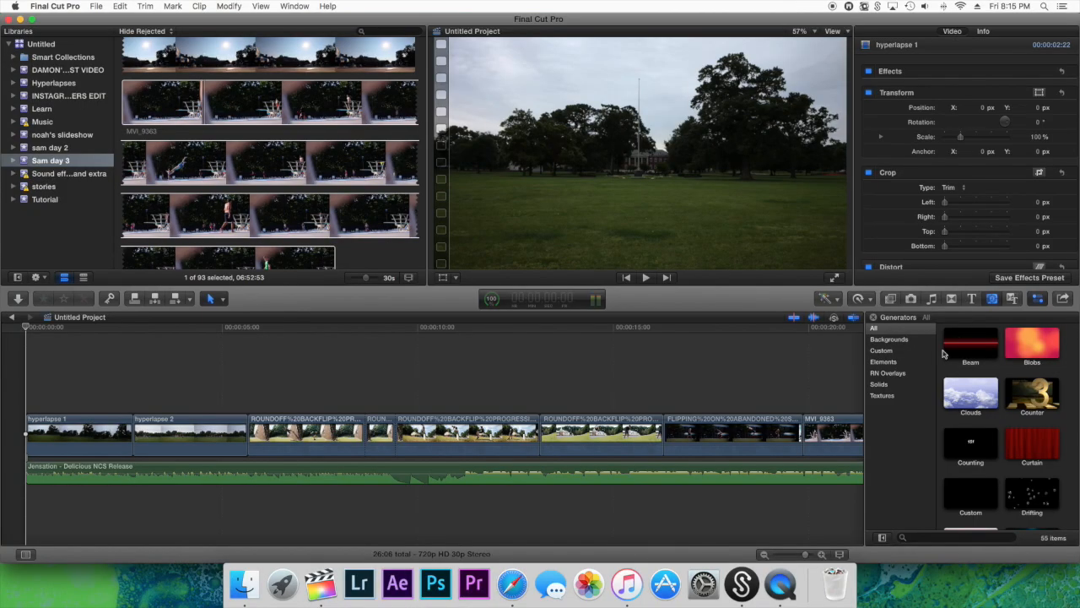
click(890, 300)
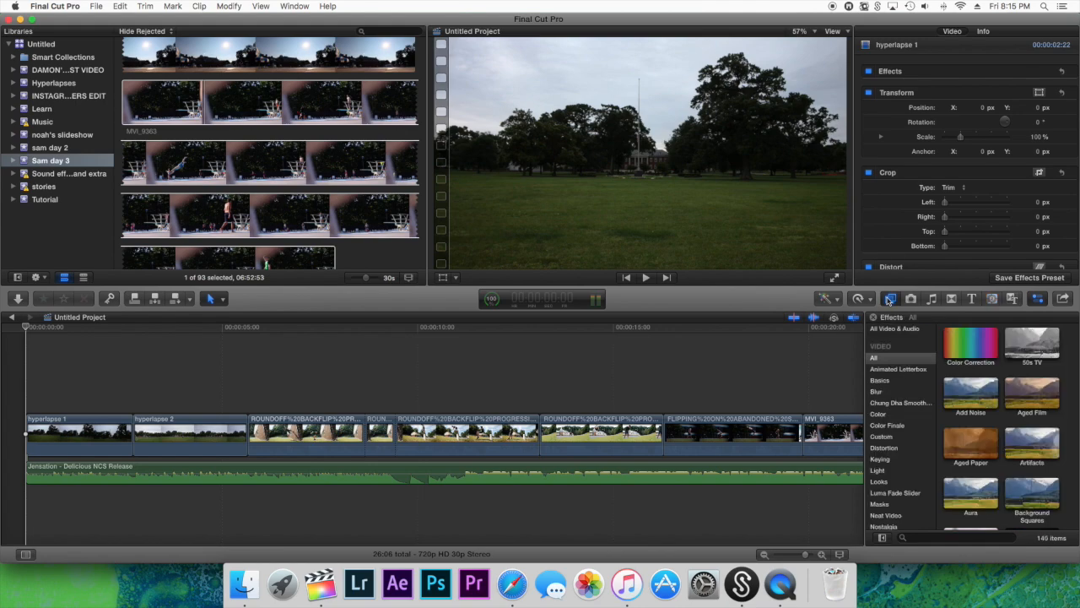
scroll(942, 348, down, 4)
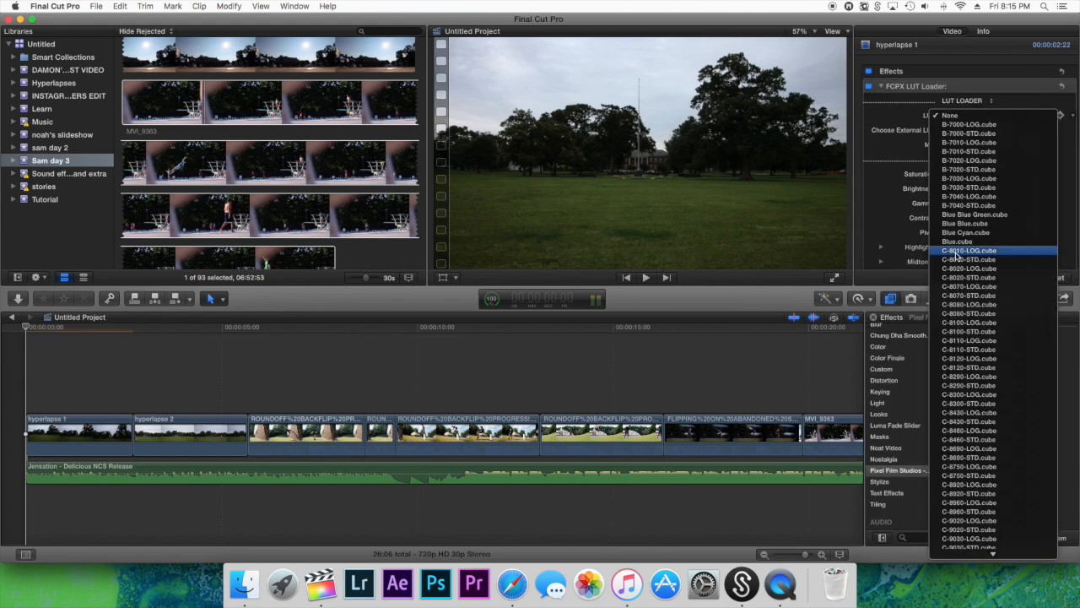
click(956, 252)
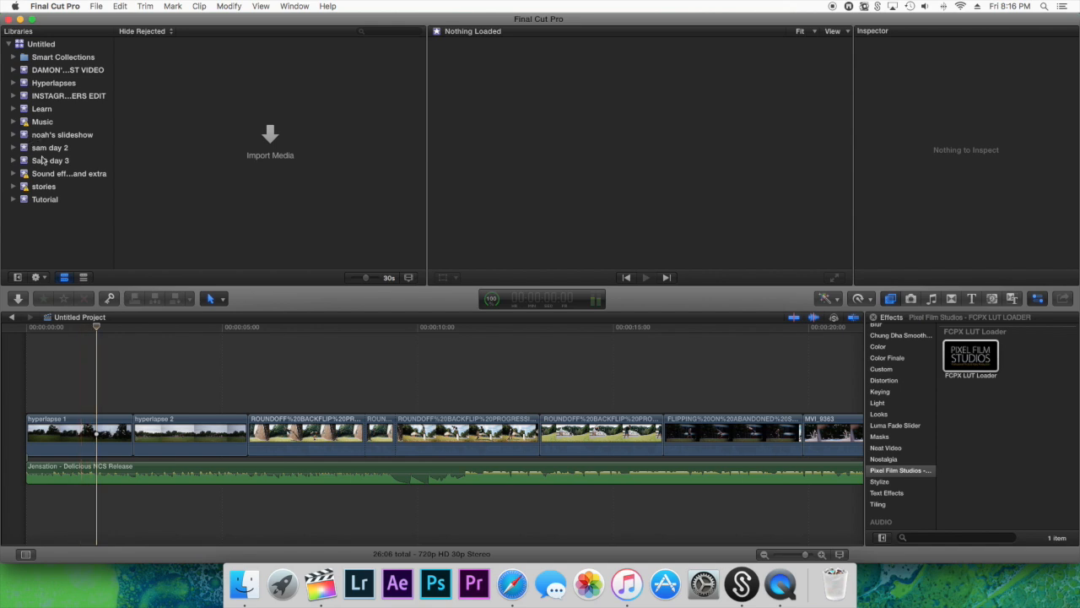
Check the Instagram edit event in the library and open a plain black image from the black square image results in Safari
click(69, 97)
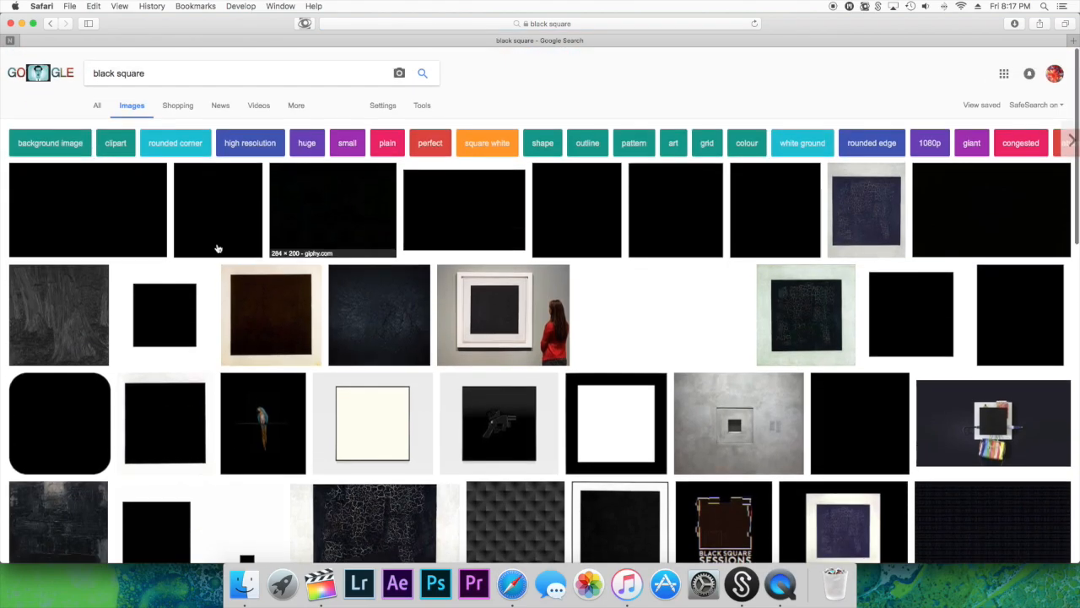
click(88, 218)
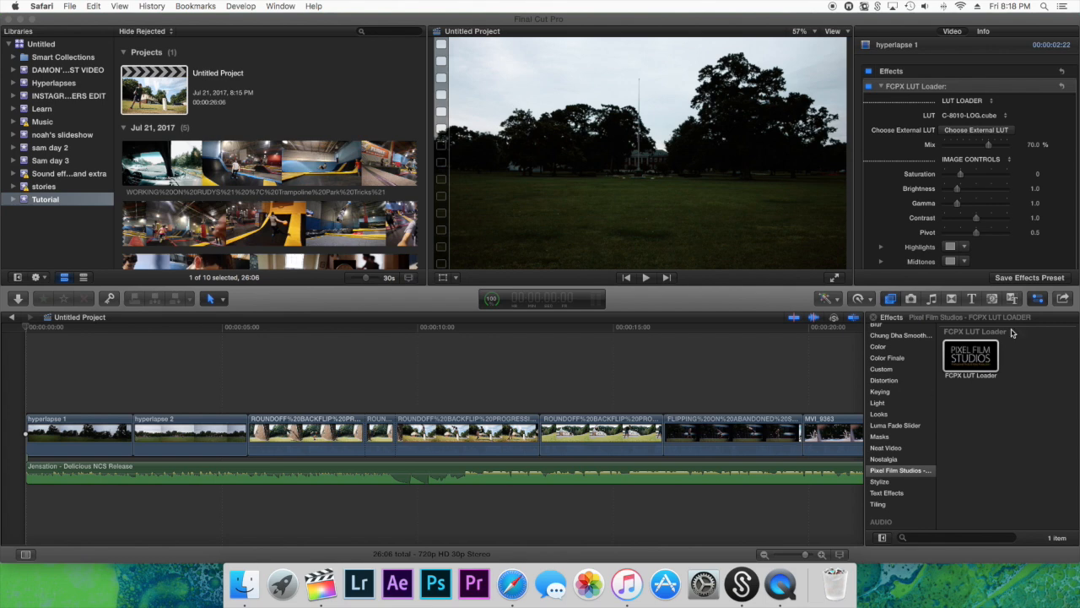
Add the black Custom generator to the Final Cut Pro timeline and play back the first roundoff clip
click(993, 300)
click(993, 299)
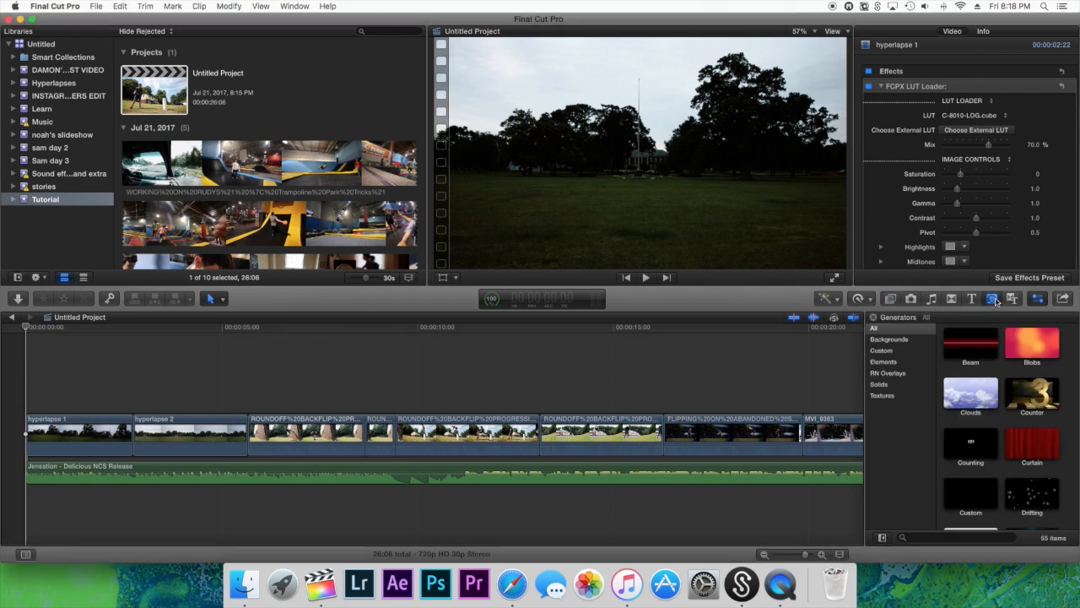
drag(963, 490, 252, 434)
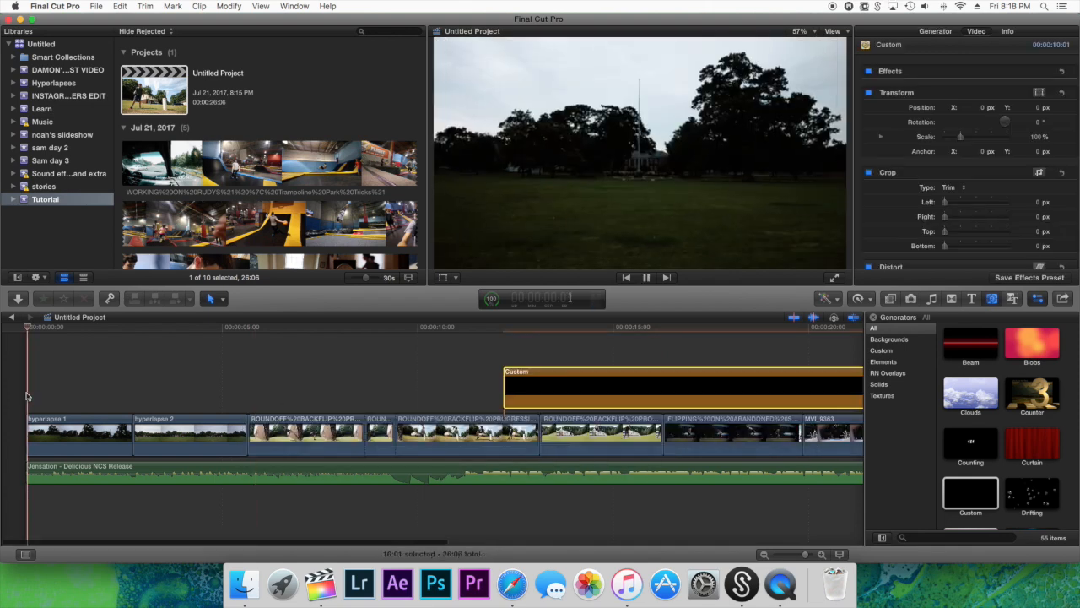
key(space)
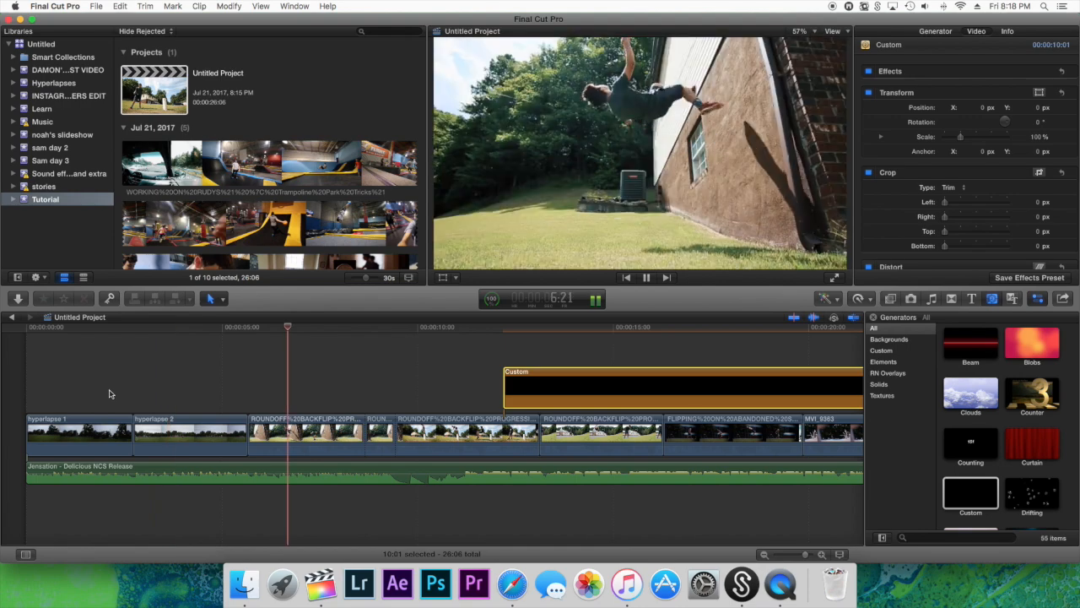
key(space)
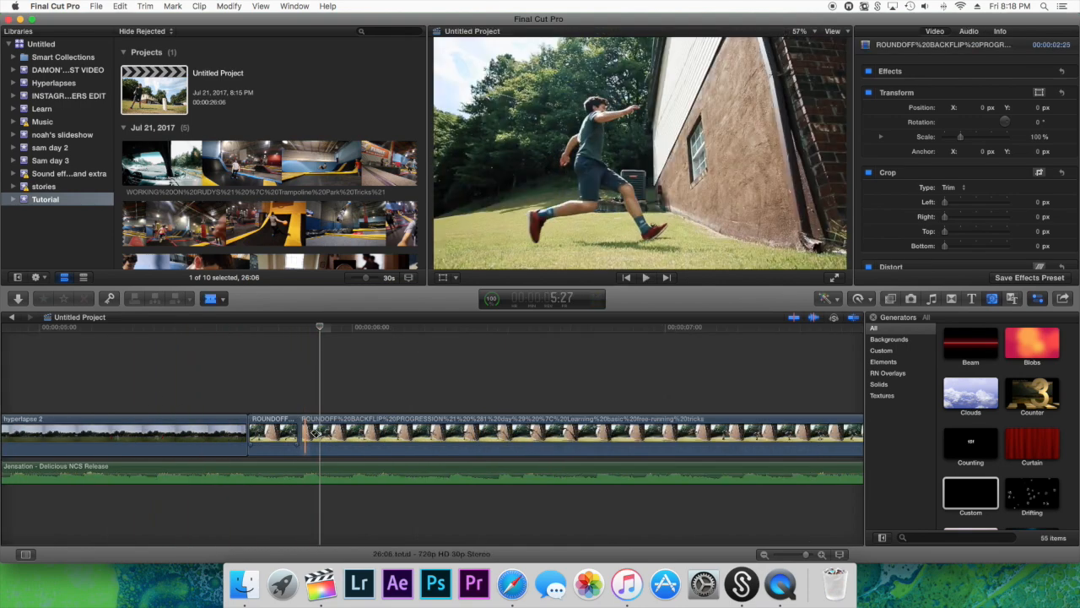
Cut the first roundoff clip just after the short black Custom segment and play back that section
key(a)
scroll(422, 402, right, 5)
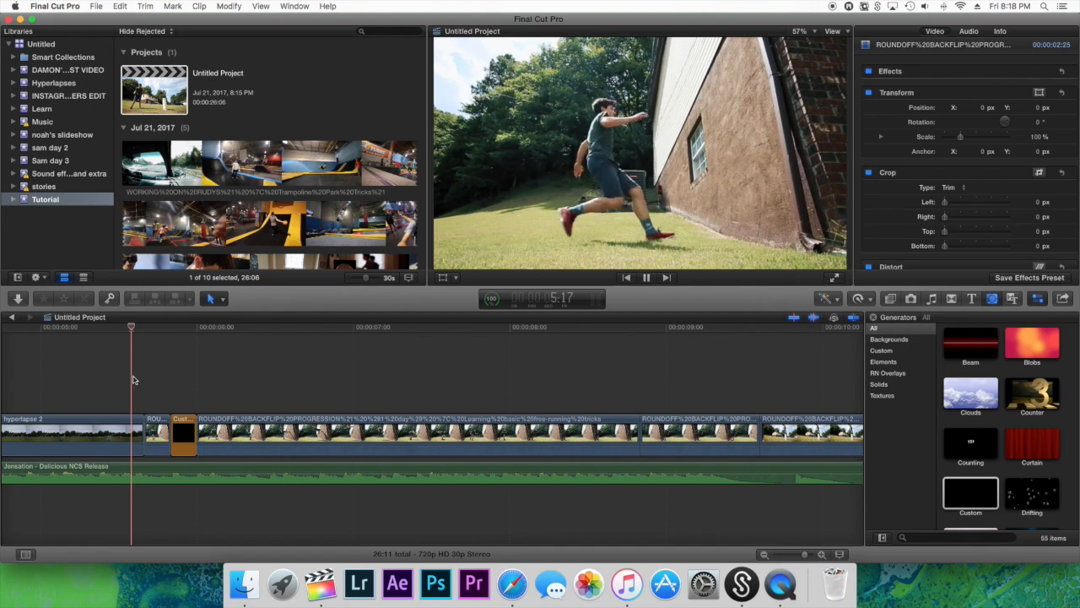
click(209, 430)
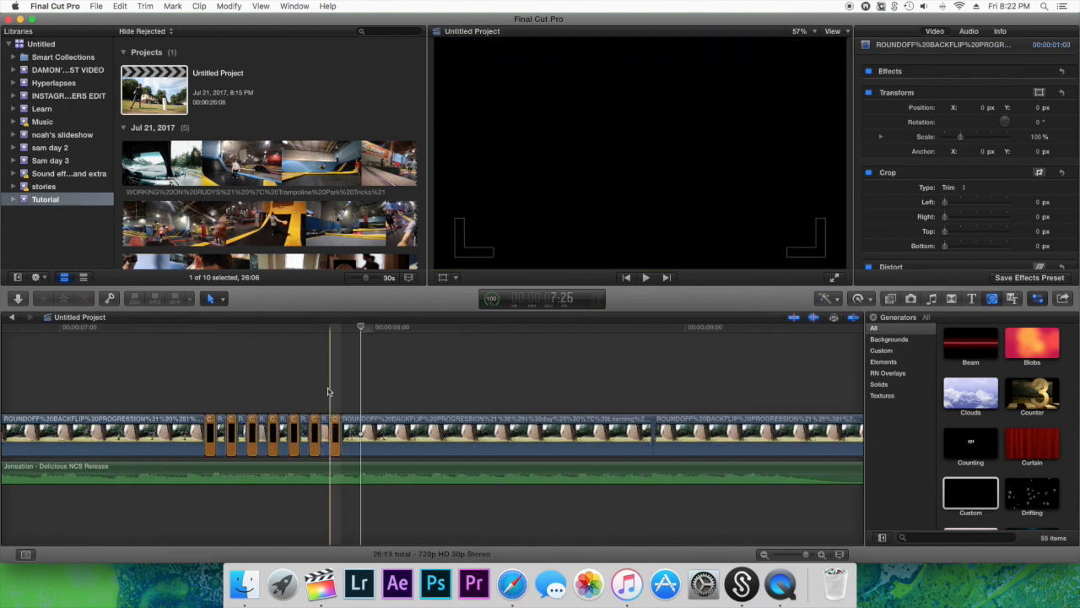
key(space)
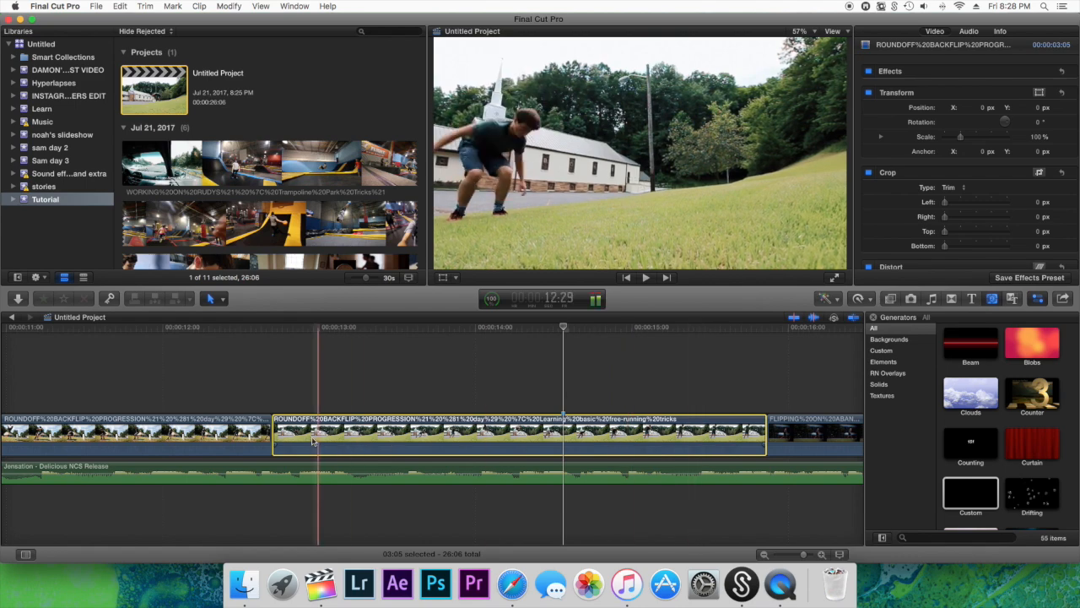
Trim the start of the roundoff clip filmed beside the church to fit the music, leaving it about 2:26 long, and play back the cut
drag(267, 432, 246, 432)
drag(256, 431, 282, 431)
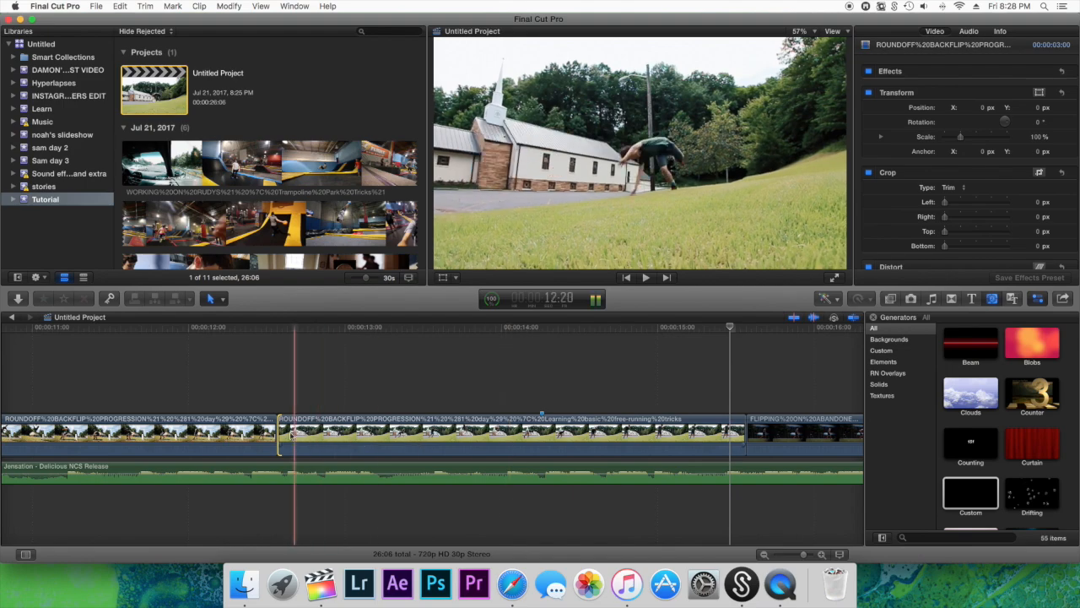
drag(281, 431, 284, 431)
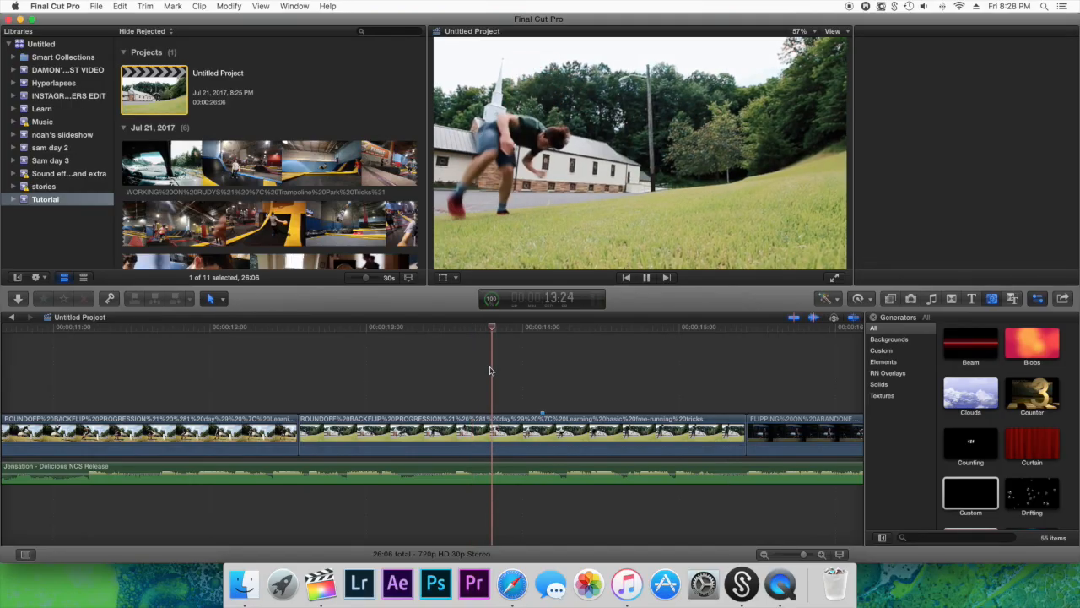
key(space)
key(space)
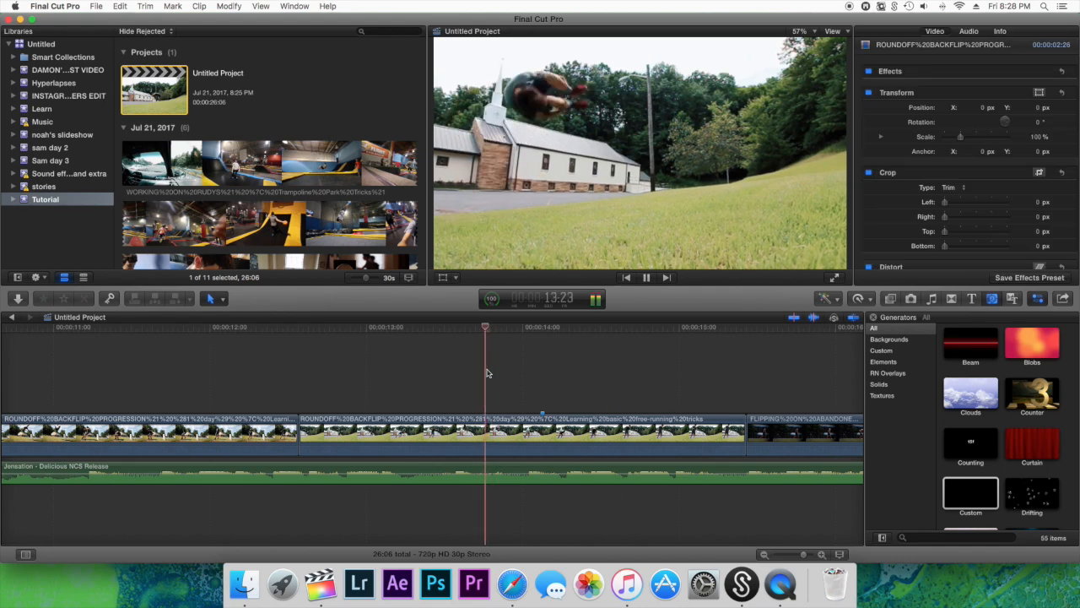
key(space)
drag(298, 428, 302, 429)
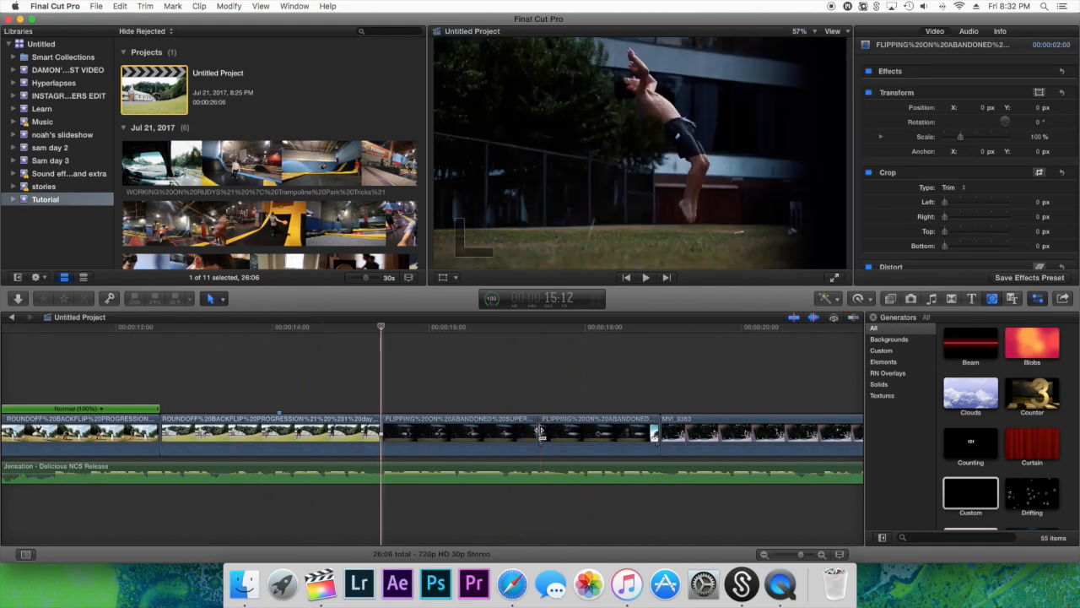
Retime the two-frame mid-flip segment with the 10% slow preset, stretched to about 2%, using Optical Flow video quality
click(540, 431)
click(860, 299)
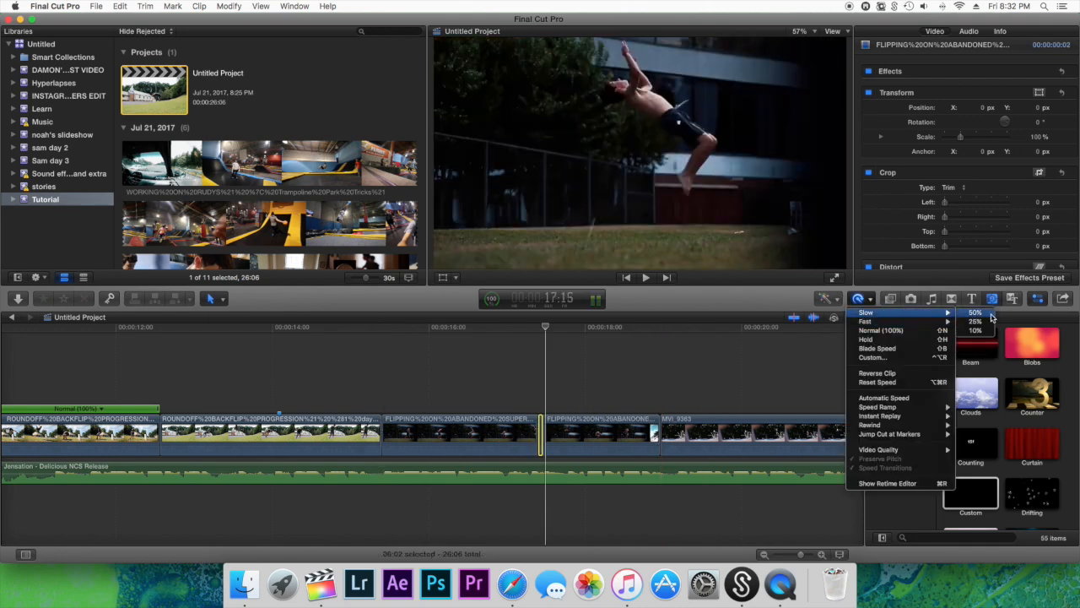
click(981, 331)
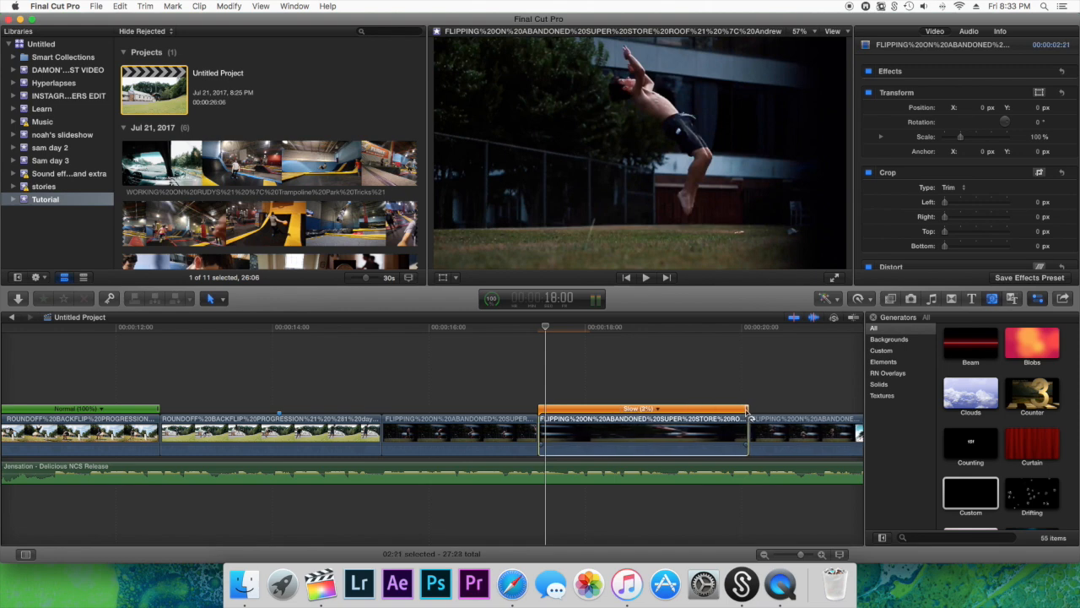
drag(747, 412, 755, 412)
click(860, 299)
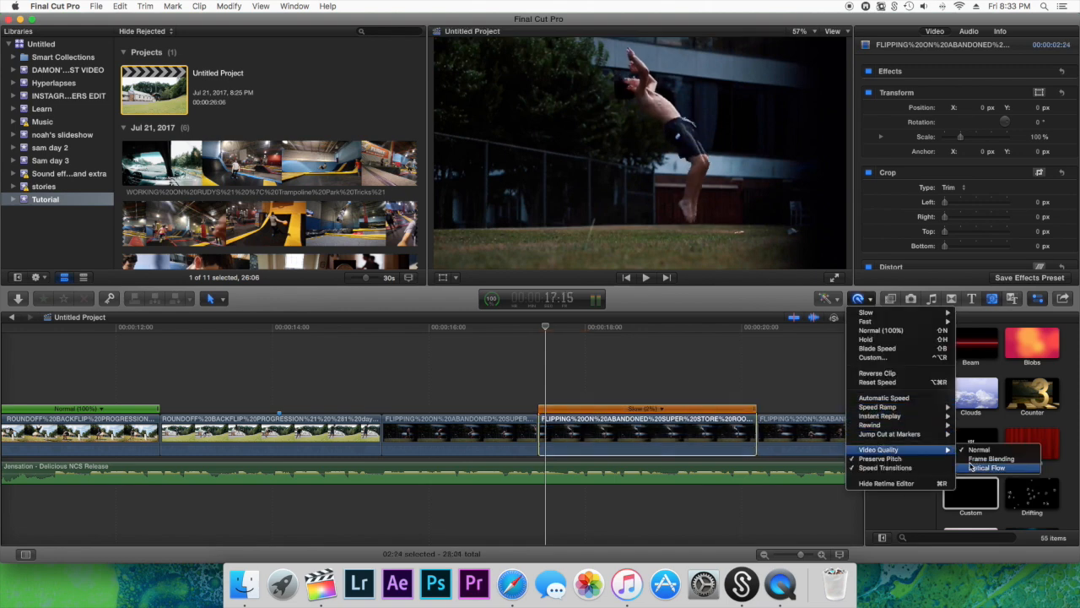
click(972, 466)
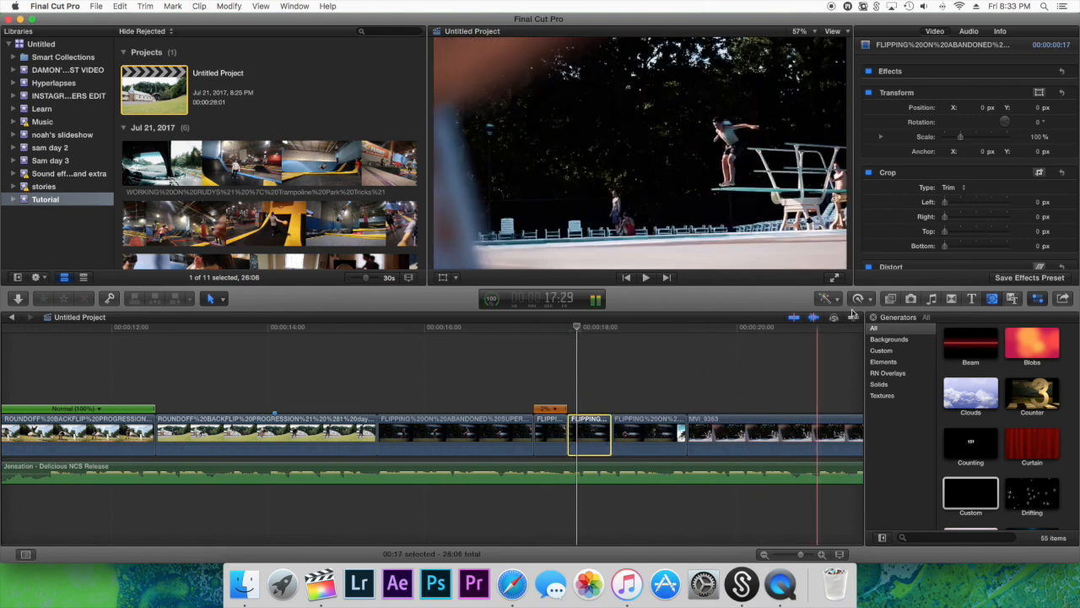
Speed up the short flip segment following the slow-motion one with the 8x preset and adjust its retiming to about 114%
click(861, 302)
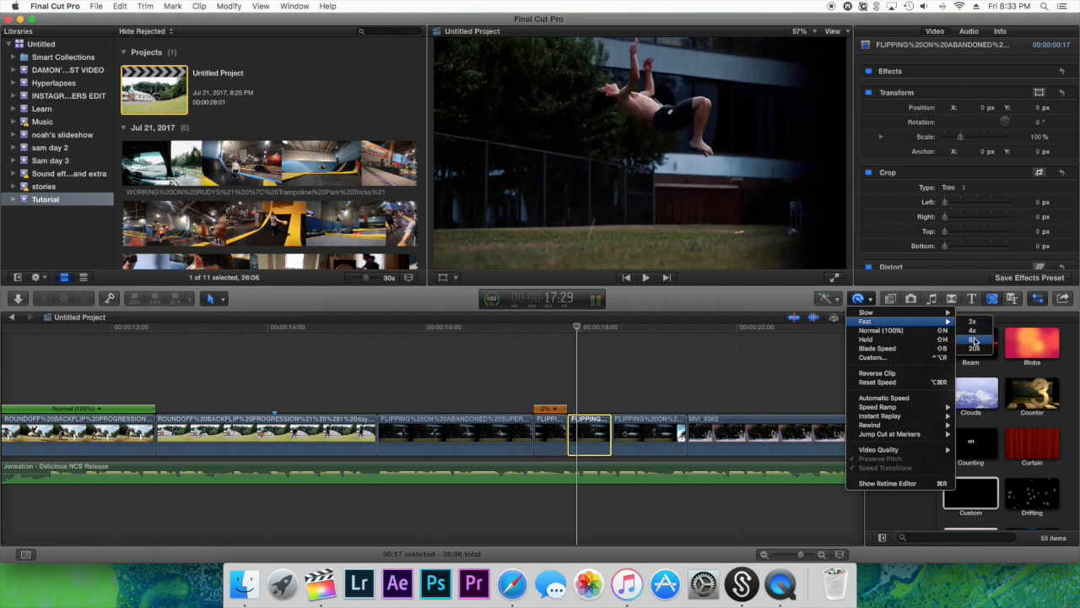
click(975, 341)
key(space)
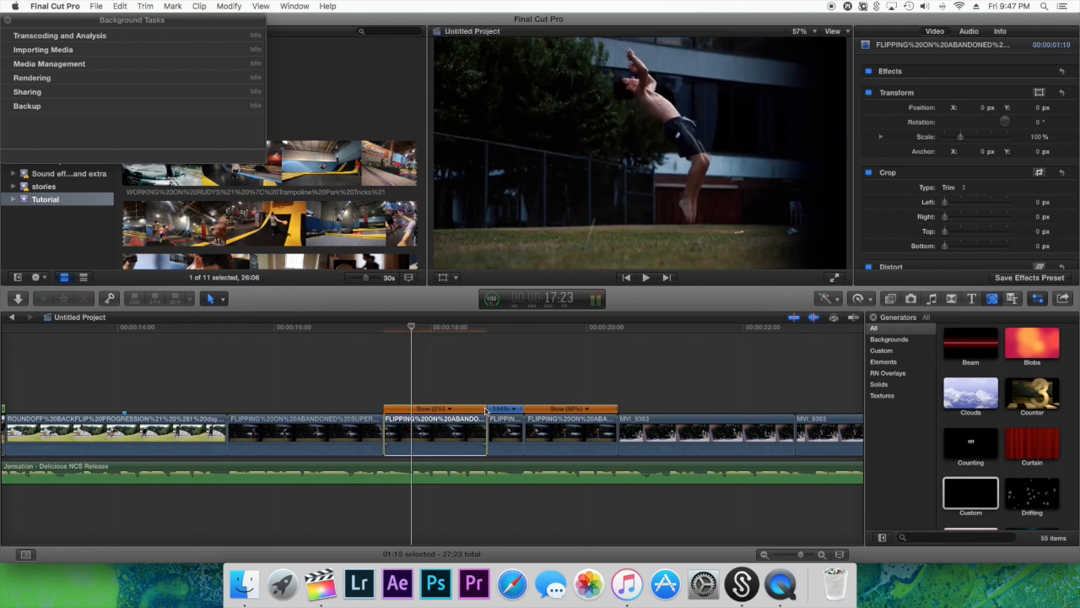
click(516, 412)
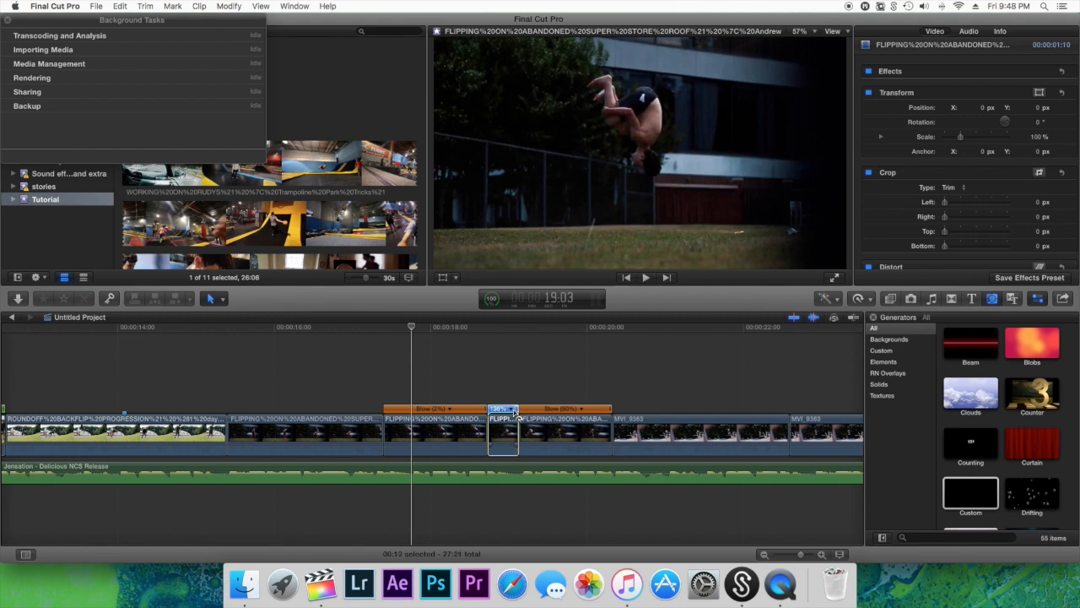
drag(518, 412, 520, 412)
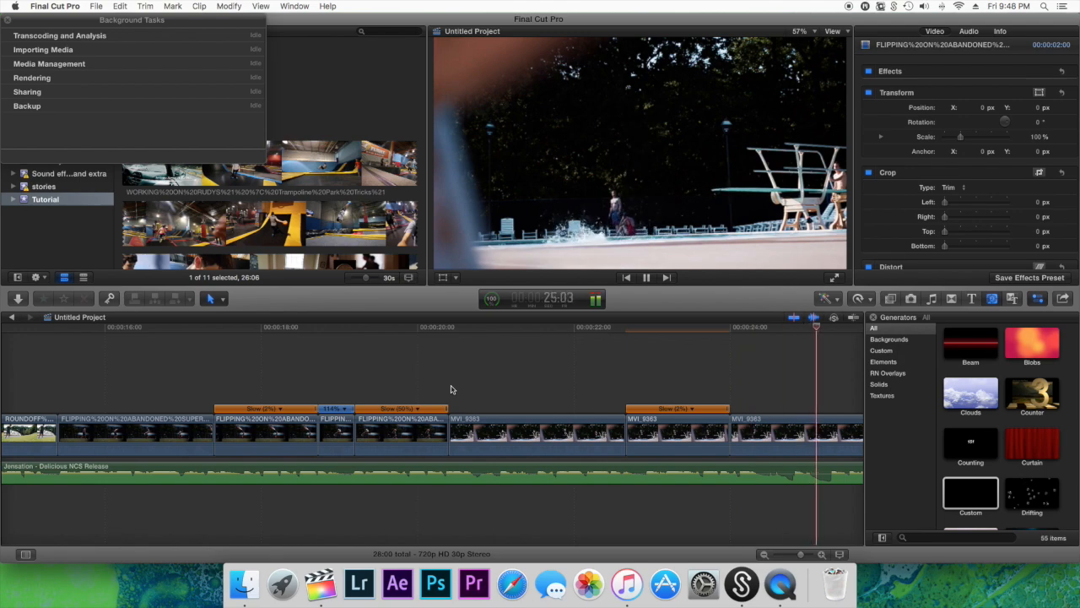
Add a transition at the cut between the hyperlapse 1 and hyperlapse 2 clips
scroll(451, 389, right, 5)
scroll(452, 389, left, 8)
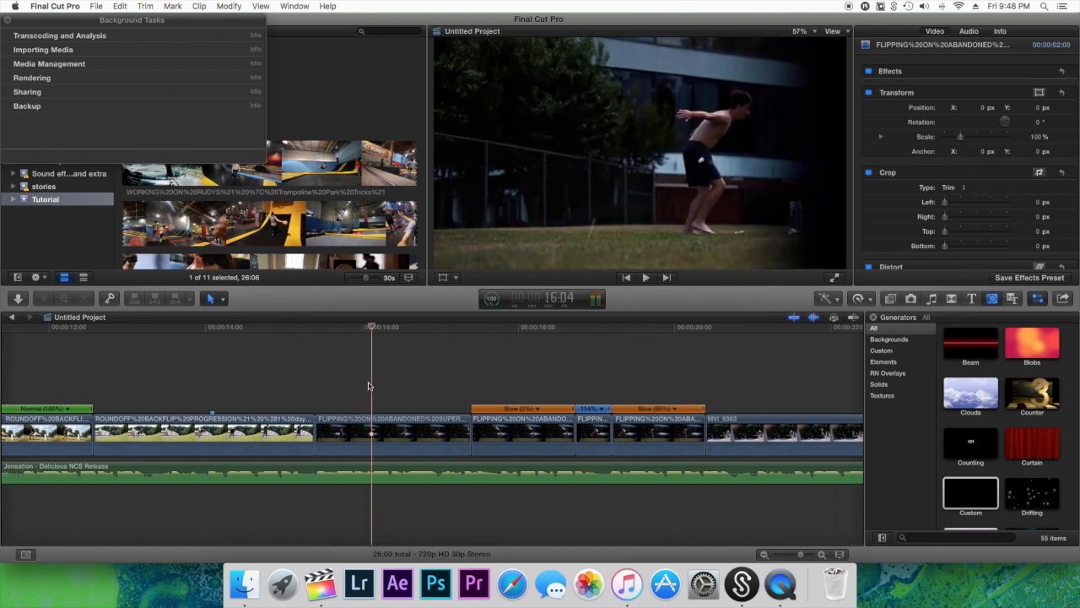
scroll(369, 386, left, 10)
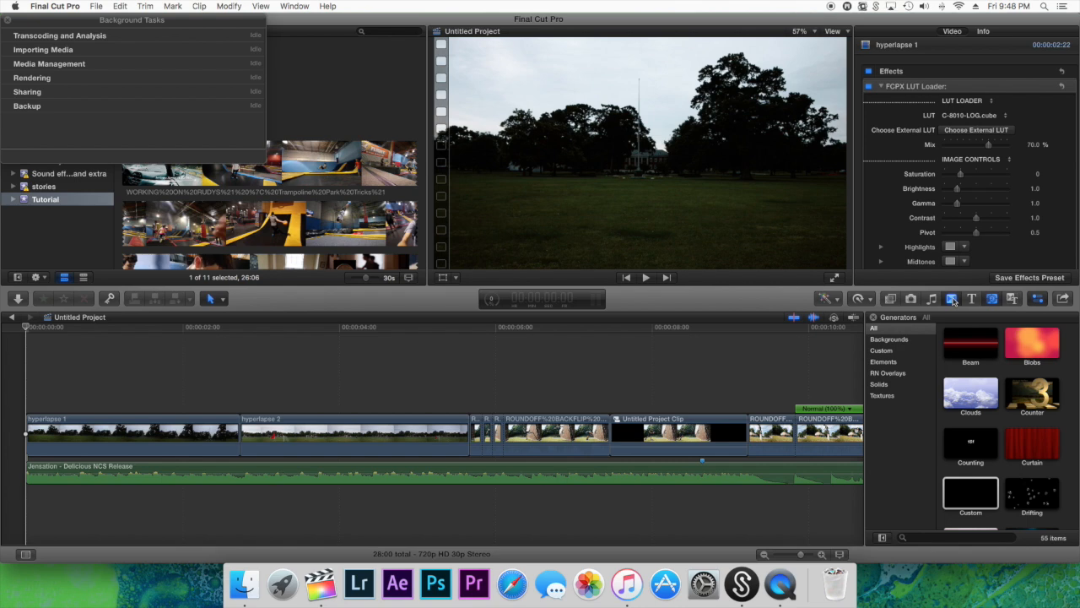
click(952, 299)
drag(1031, 395, 232, 447)
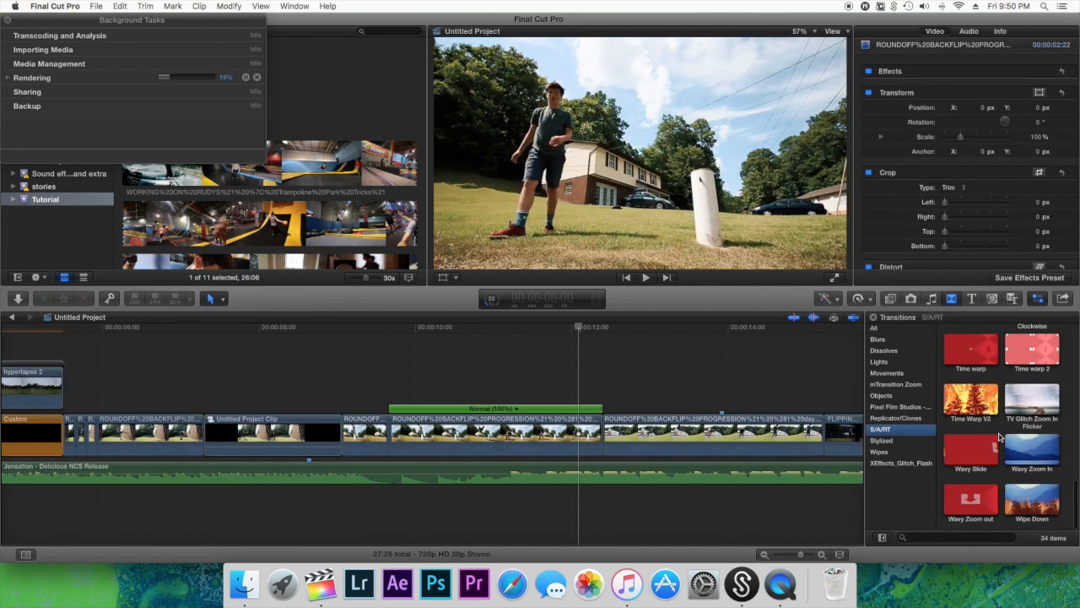
Add the Time warp 2 transition before the roundoff clip filmed beside the church, play it back and shorten it slightly
drag(1032, 406, 594, 448)
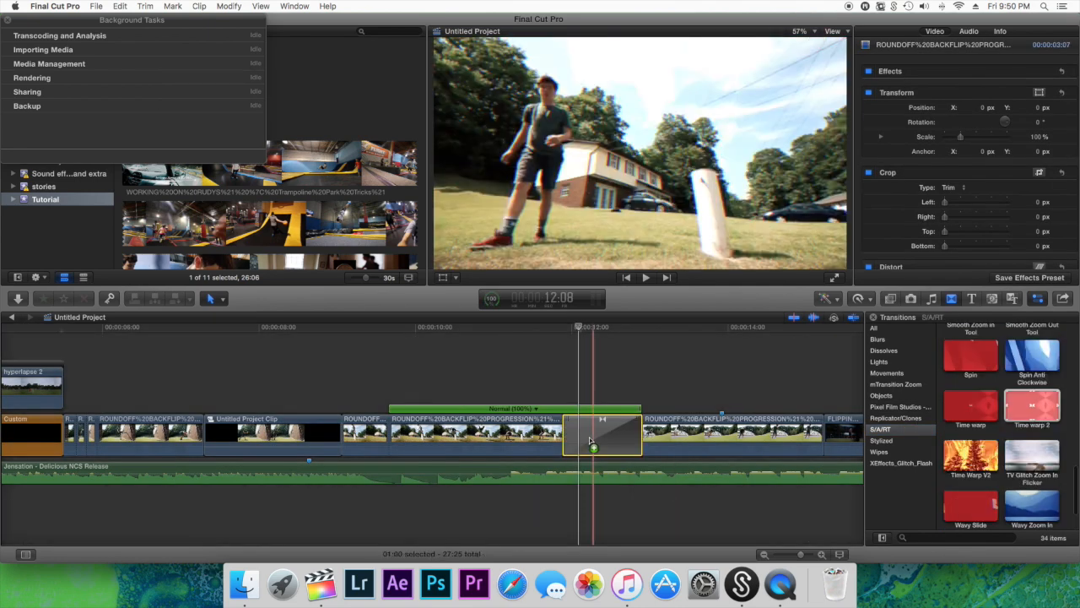
click(563, 389)
key(space)
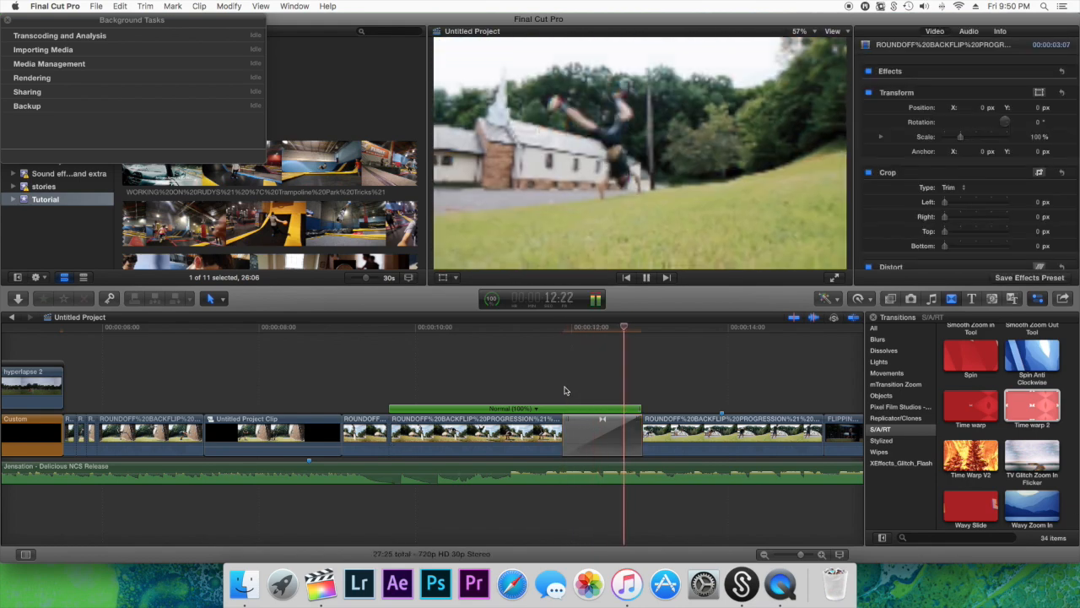
click(636, 429)
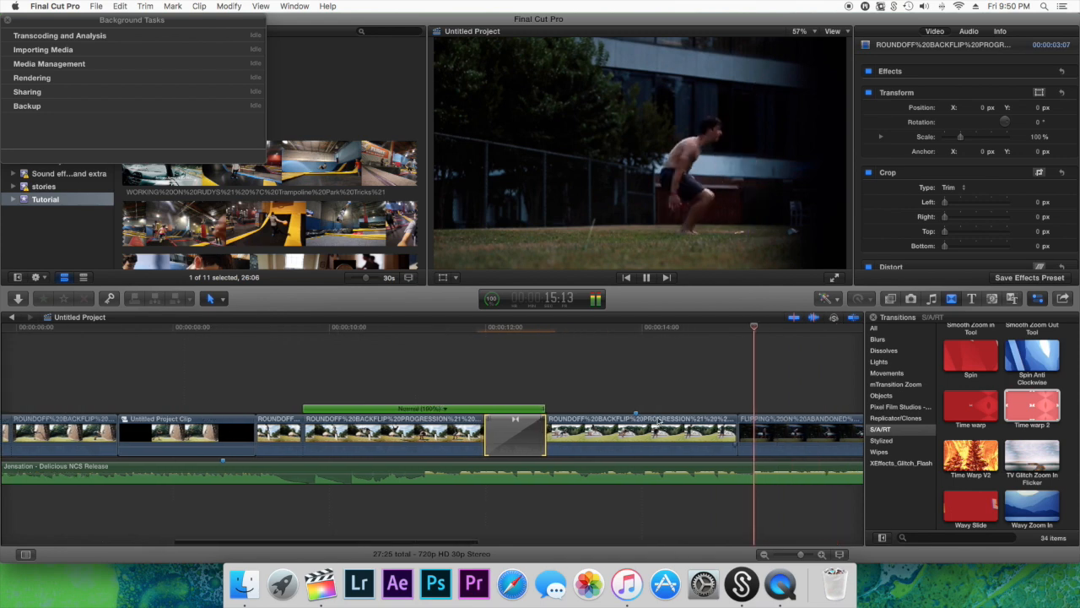